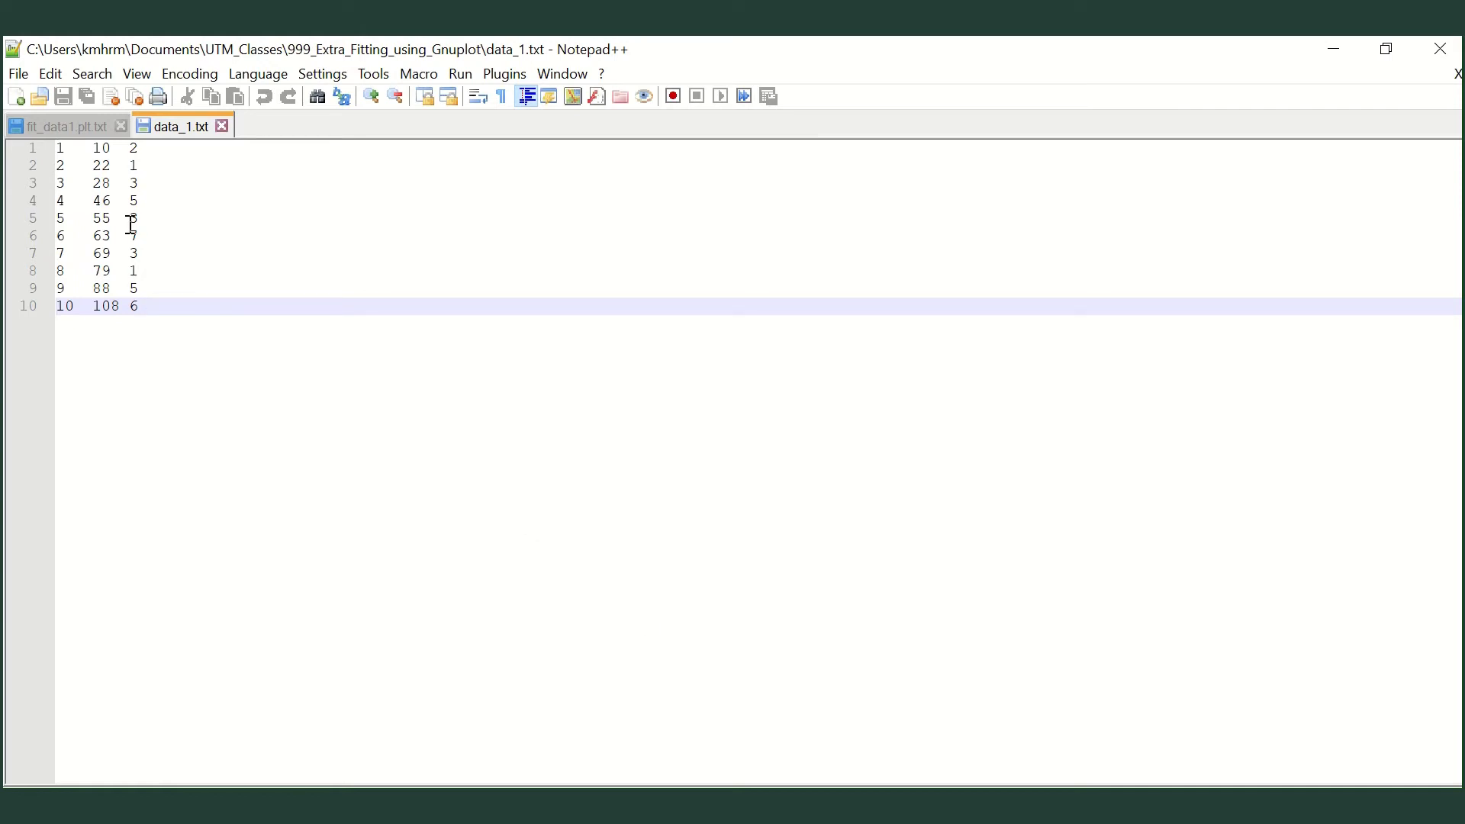
left_click(64, 133)
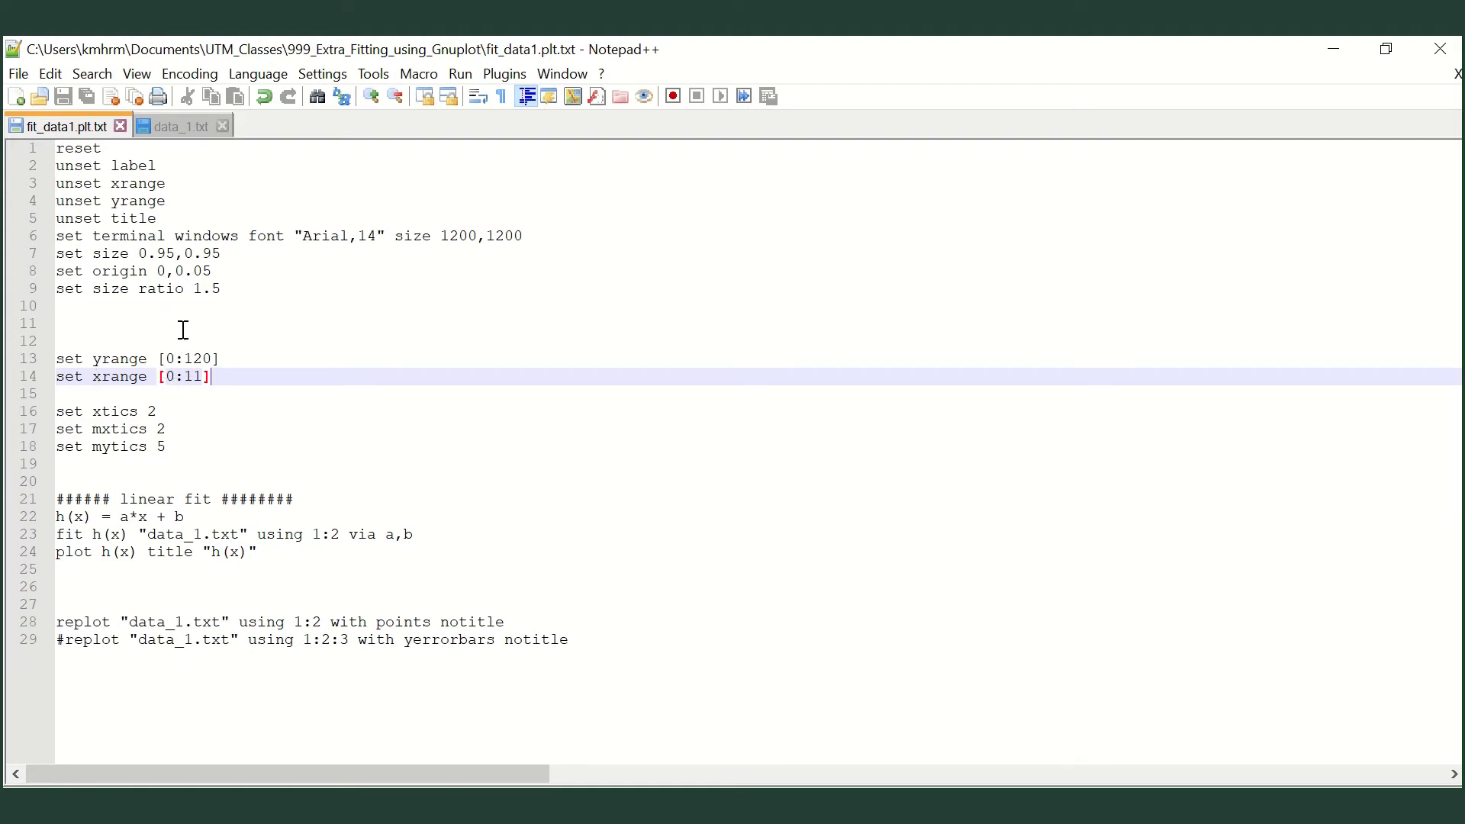
left_click(175, 128)
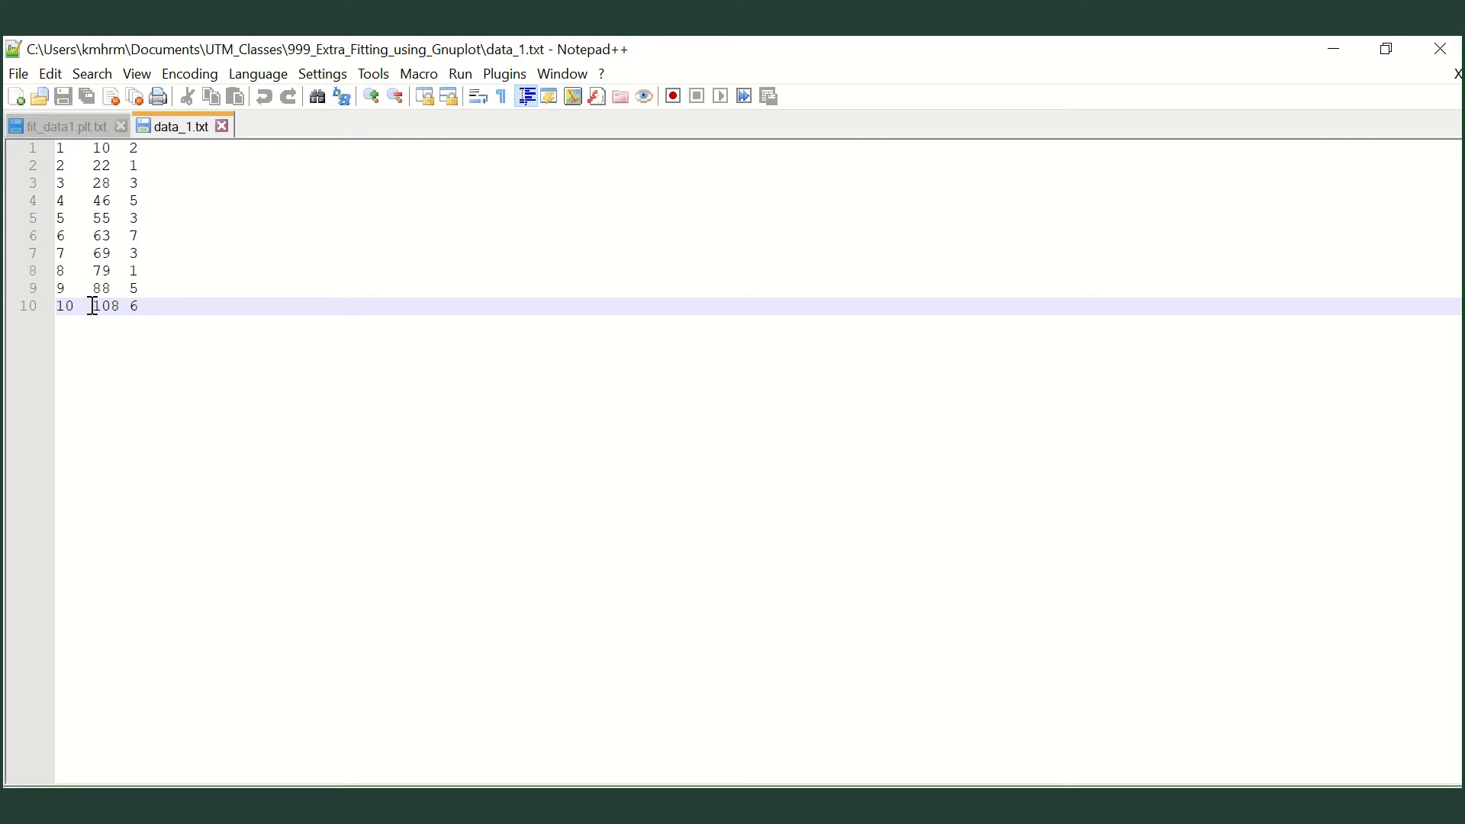
Switch Notepad++ to the fit_data1.plt.txt script, which replots data_1.txt columns 1:2 with points.
left_click(87, 127)
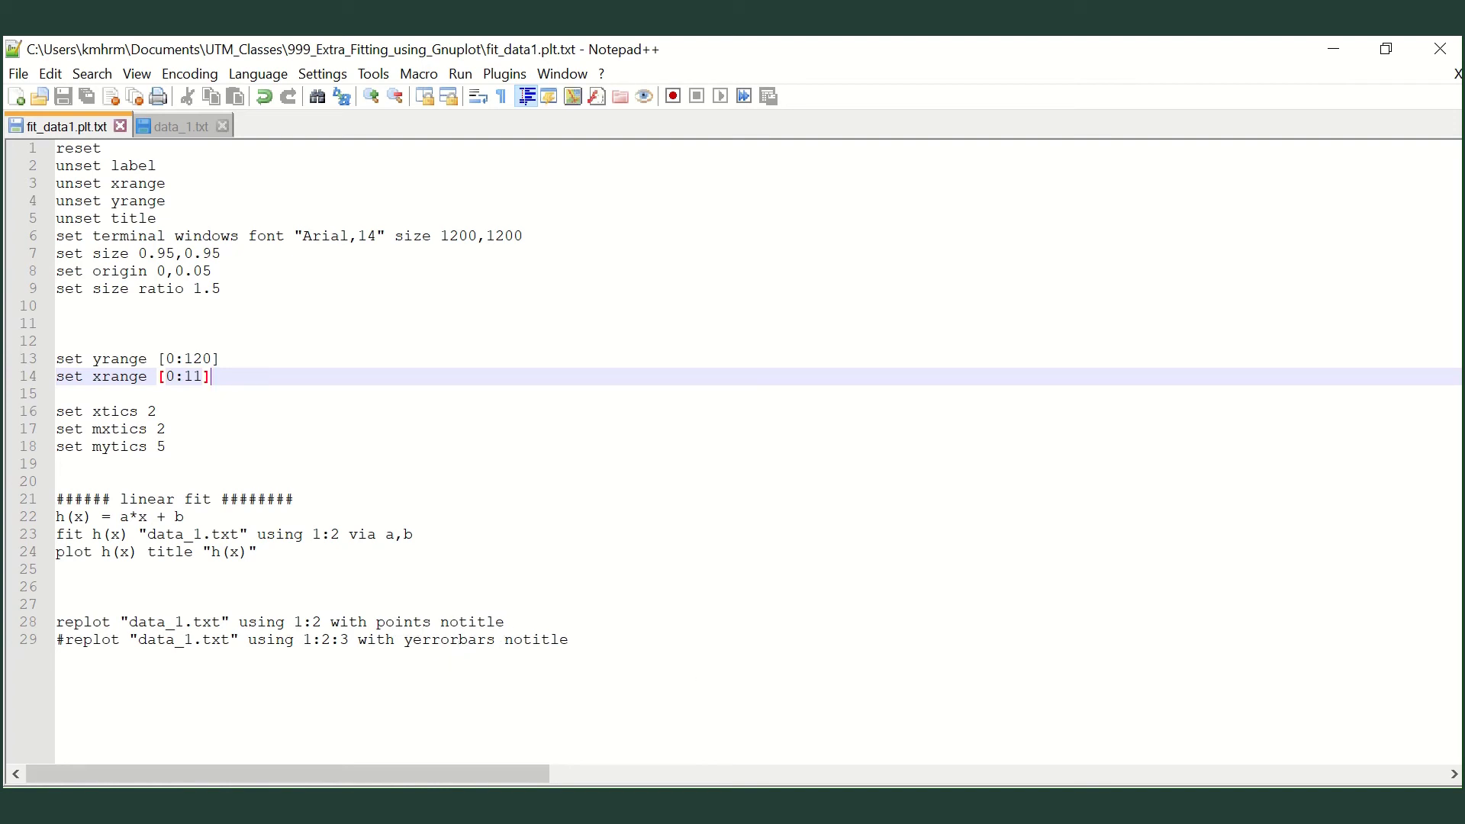
In the gnuplot console, enter load "fit_data1.plt.txt" using filename completion.
key("alt+Tab")
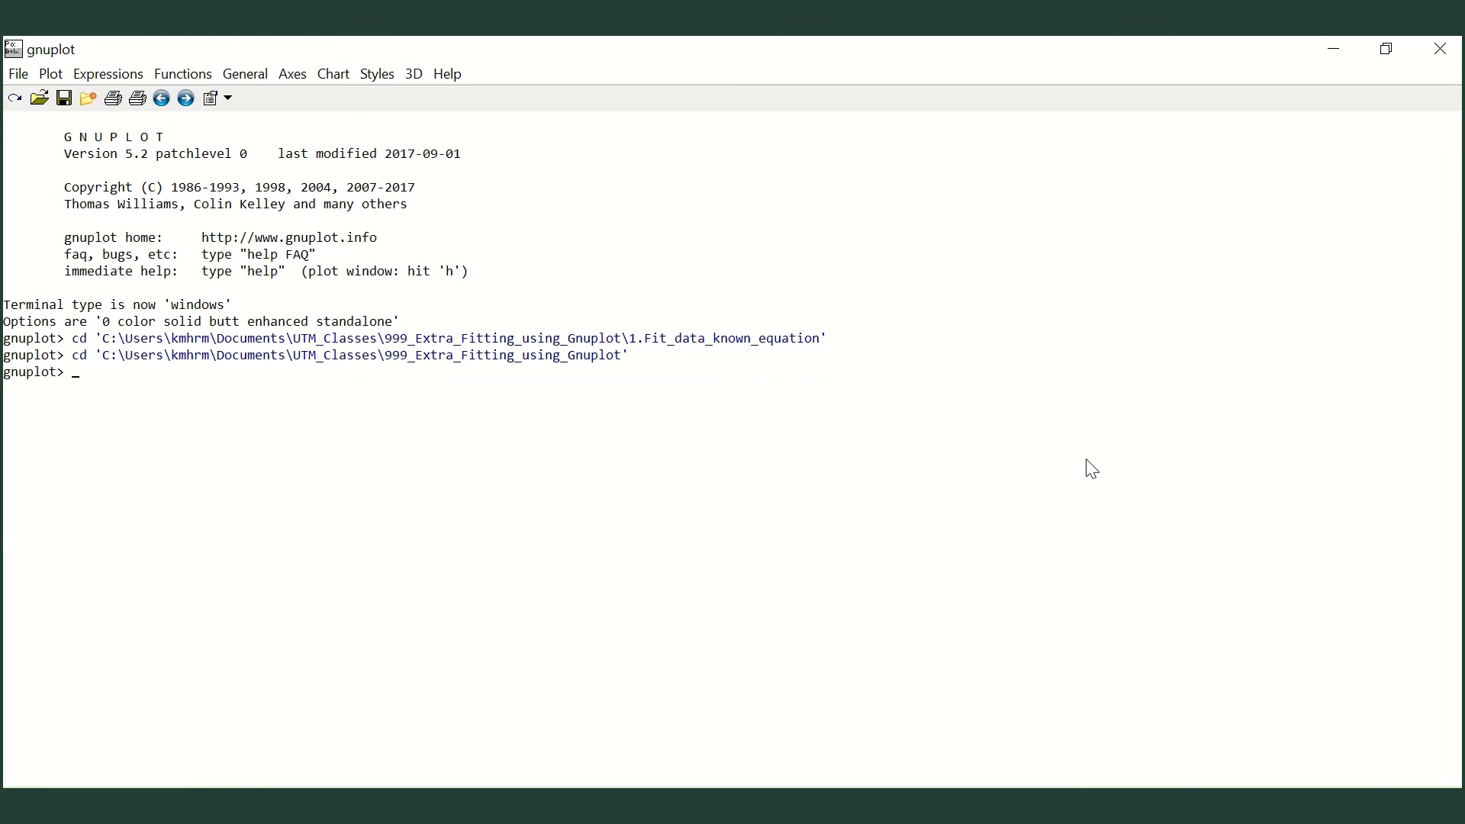
type("load \"d")
key("Tab")
key("Tab")
key("Tab")
key("Tab")
key("Tab")
Run the fit script, note a = 10.1576 and b = 0.933333, then close the graph and return to Notepad++.
key("Return")
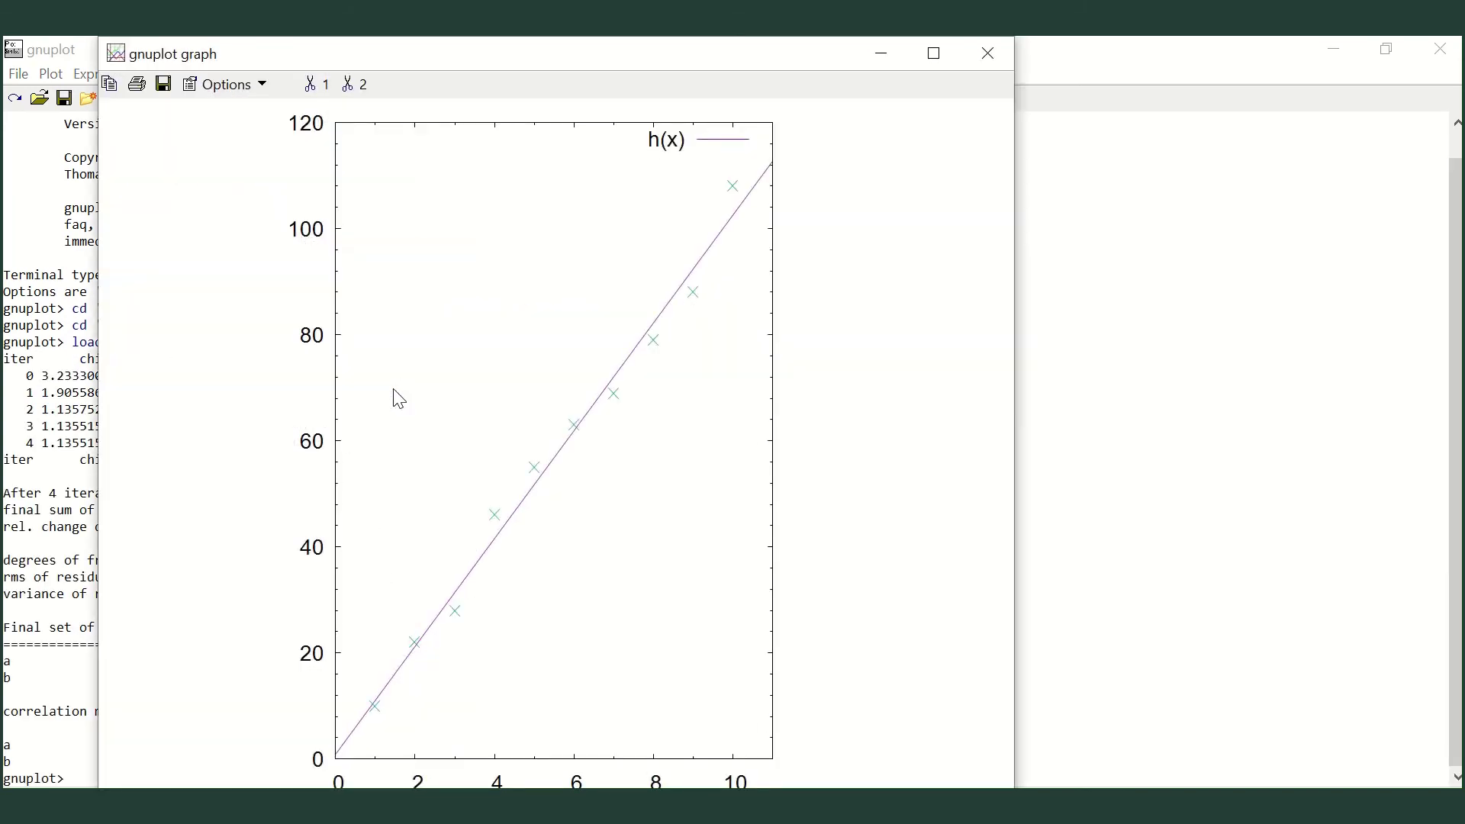
mouse_move(570, 54)
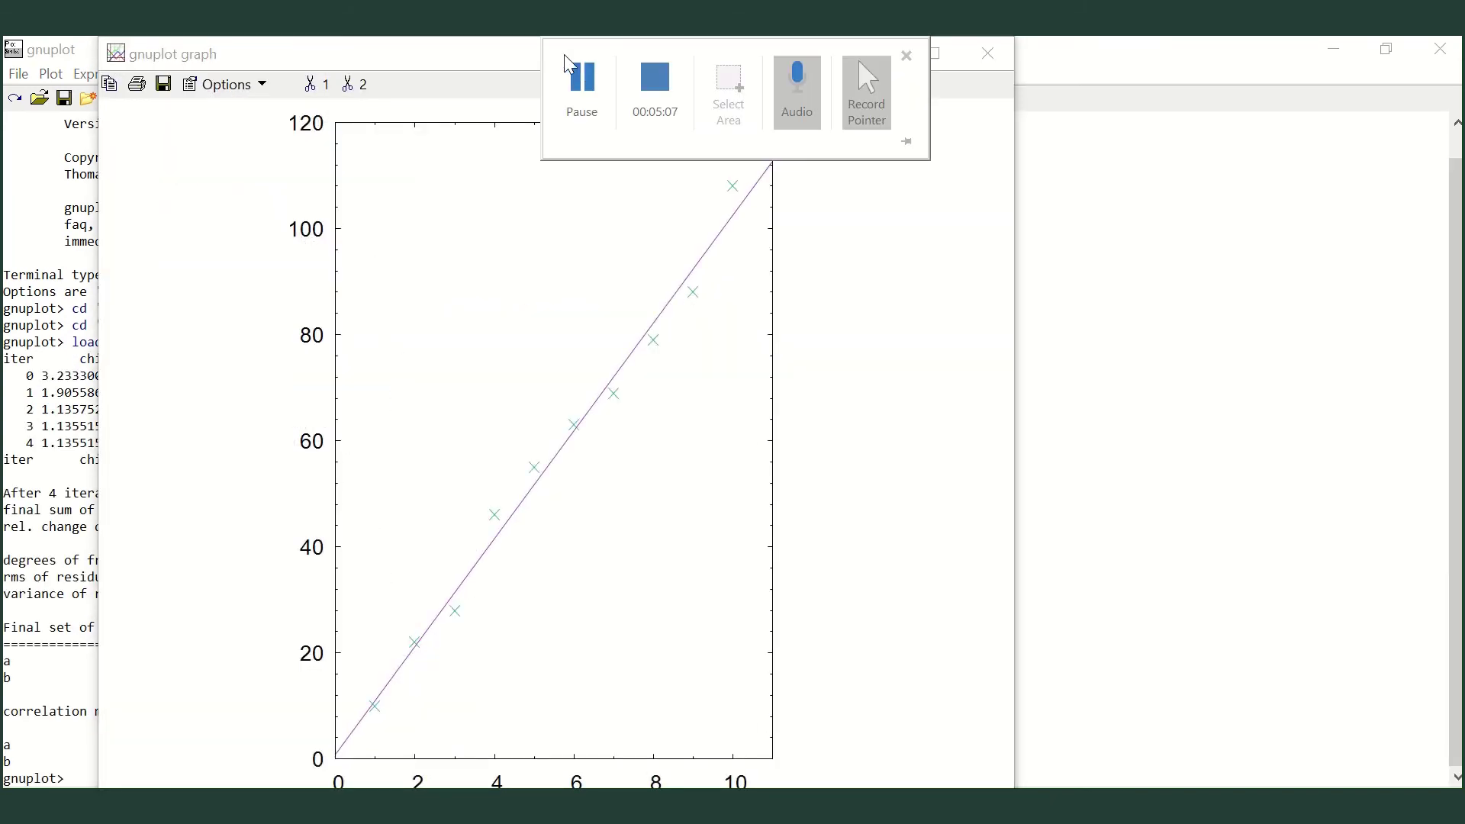
left_click_drag(409, 51, 817, 53)
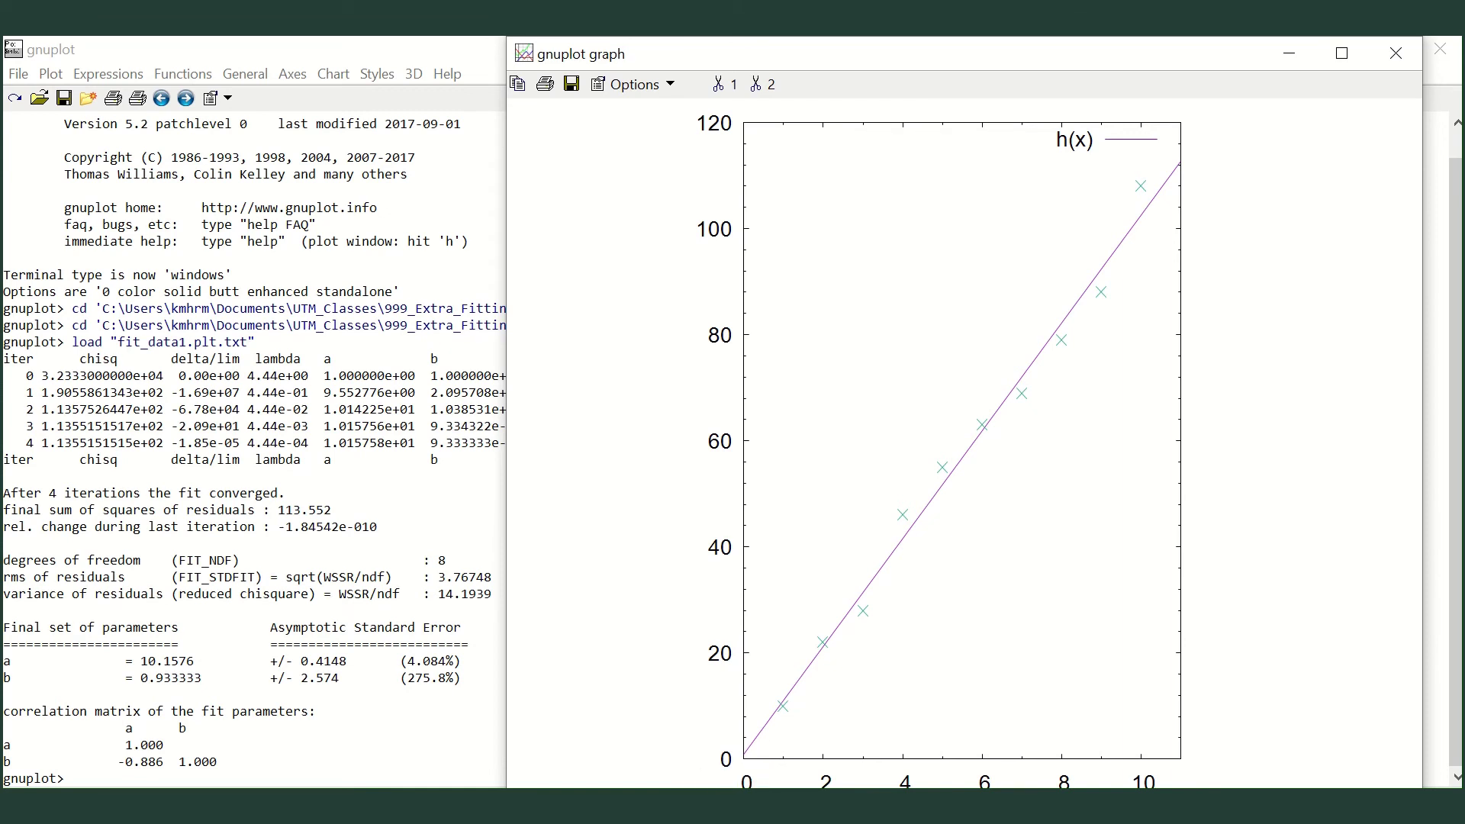
left_click(1398, 52)
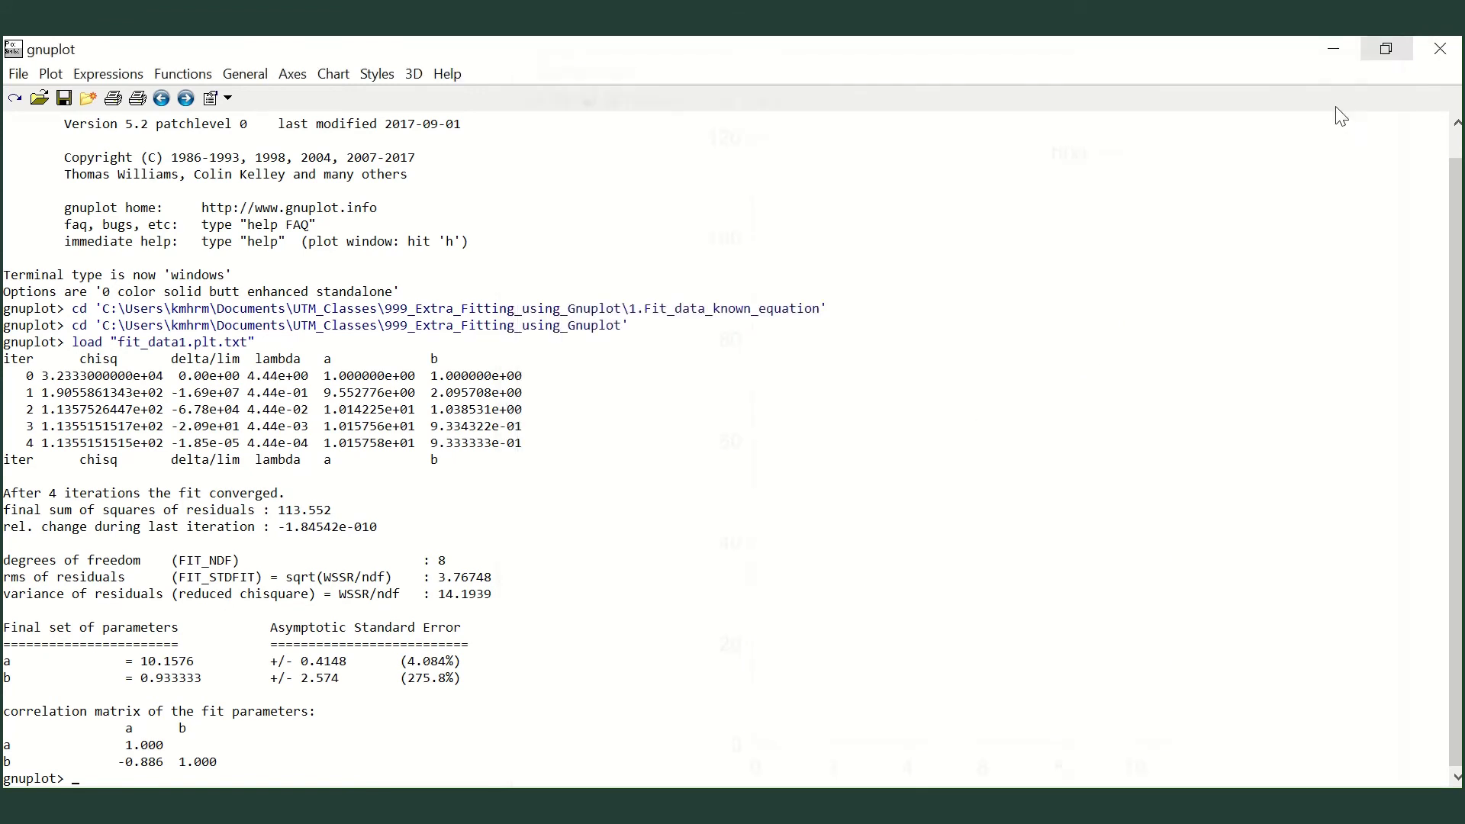
left_click(839, 725)
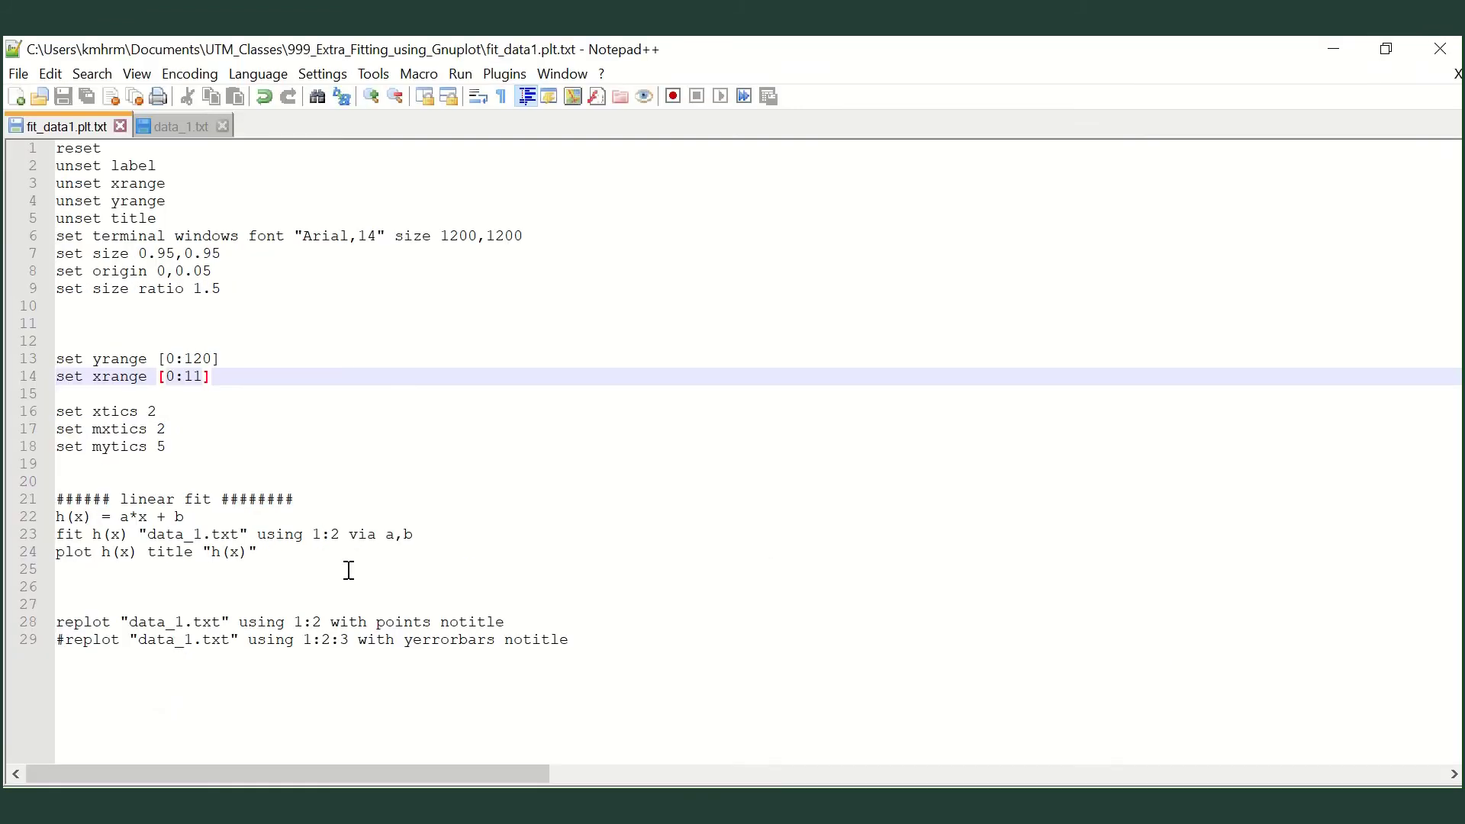
Change the script to h(x) = a*x fitted via a only, and save it.
left_click(161, 518)
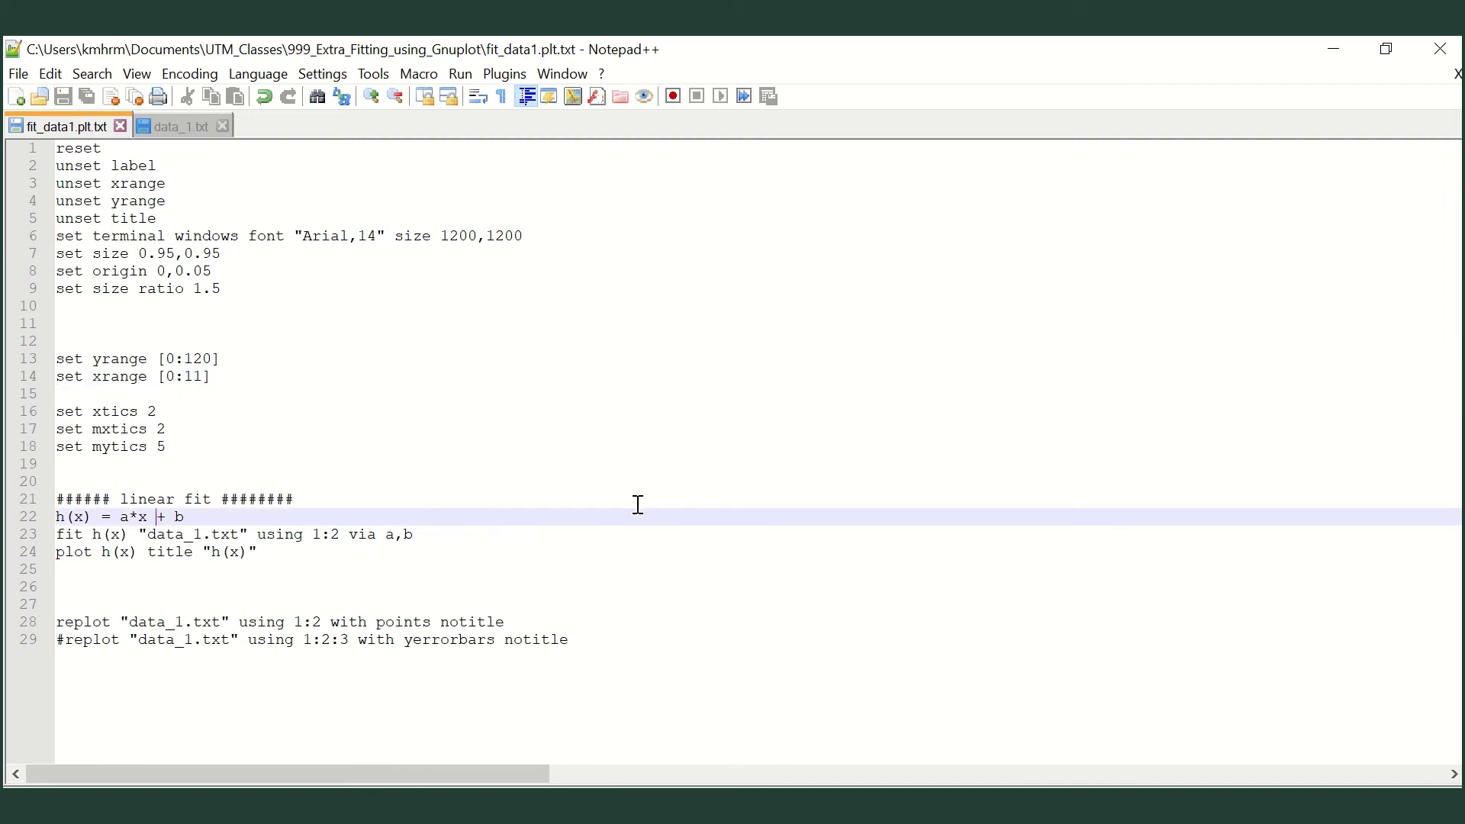
key("Delete")
key("Delete")
key("Delete")
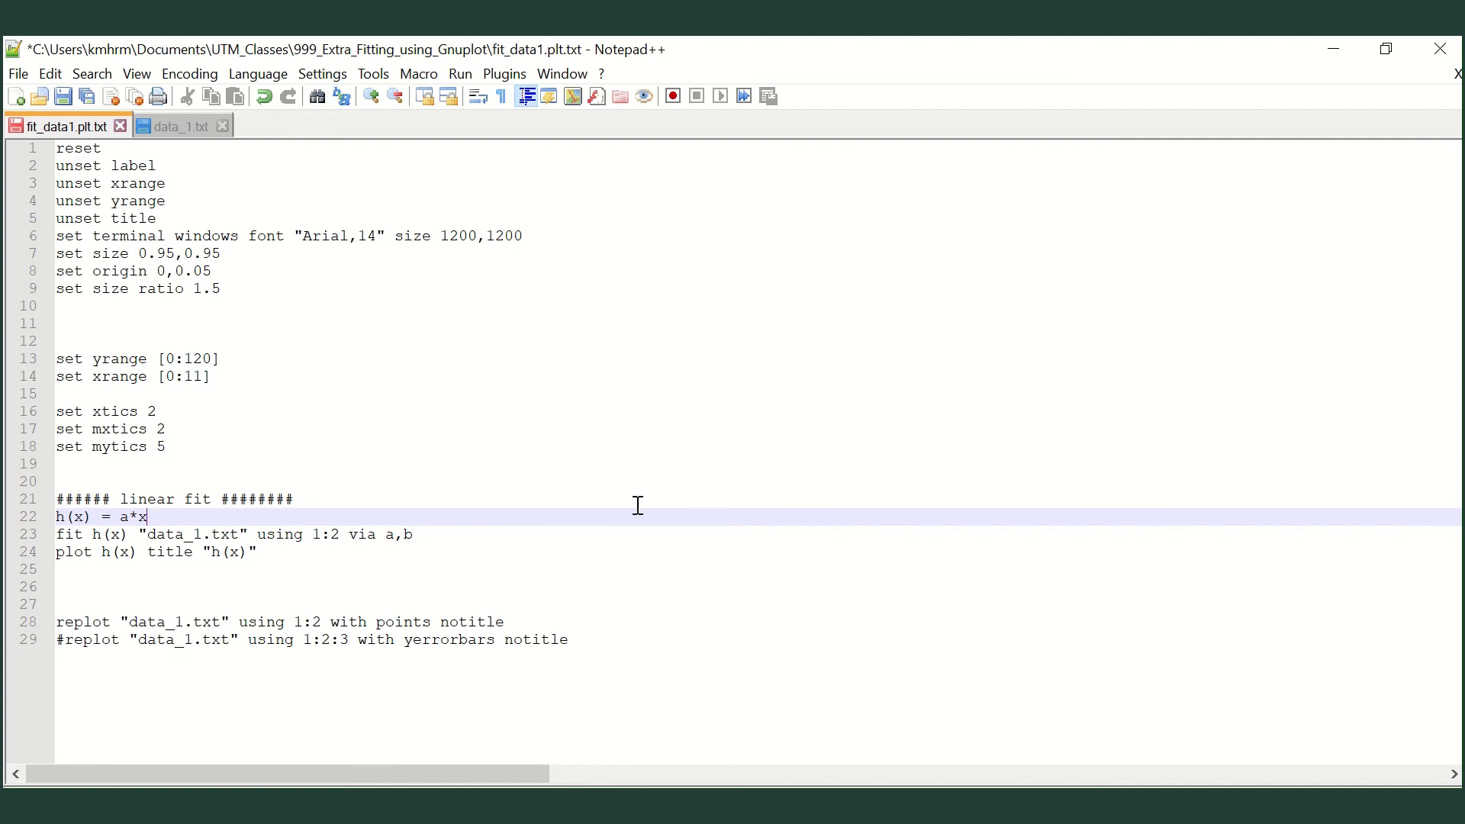
key("Down")
key("Up")
key("Down")
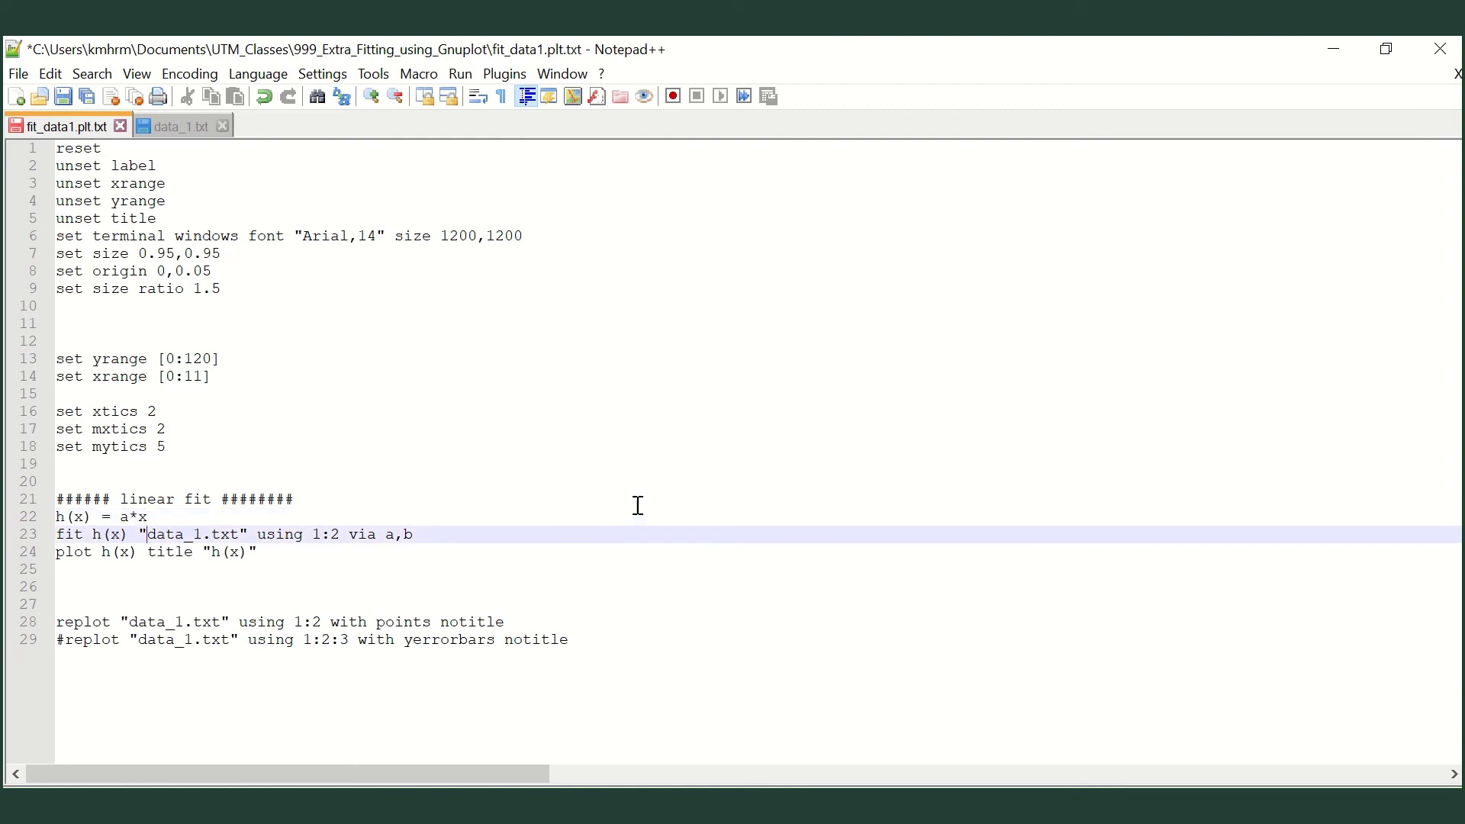
key("BackSpace")
key("BackSpace")
key("ctrl+s")
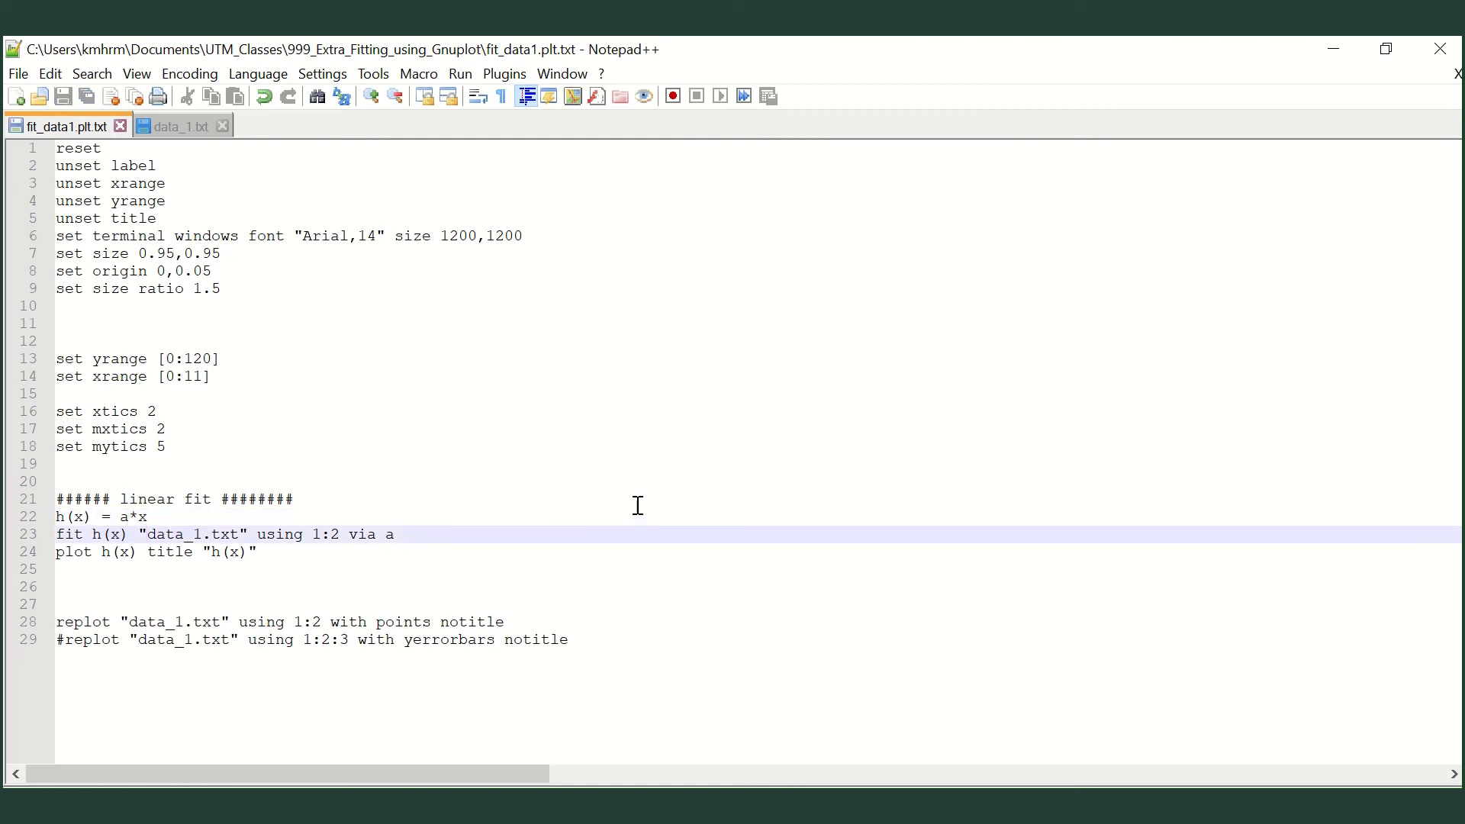
Recall the load "fit_data1.plt.txt" command at the gnuplot prompt.
key("alt+Tab")
key("Up")
key("Up")
key("Down")
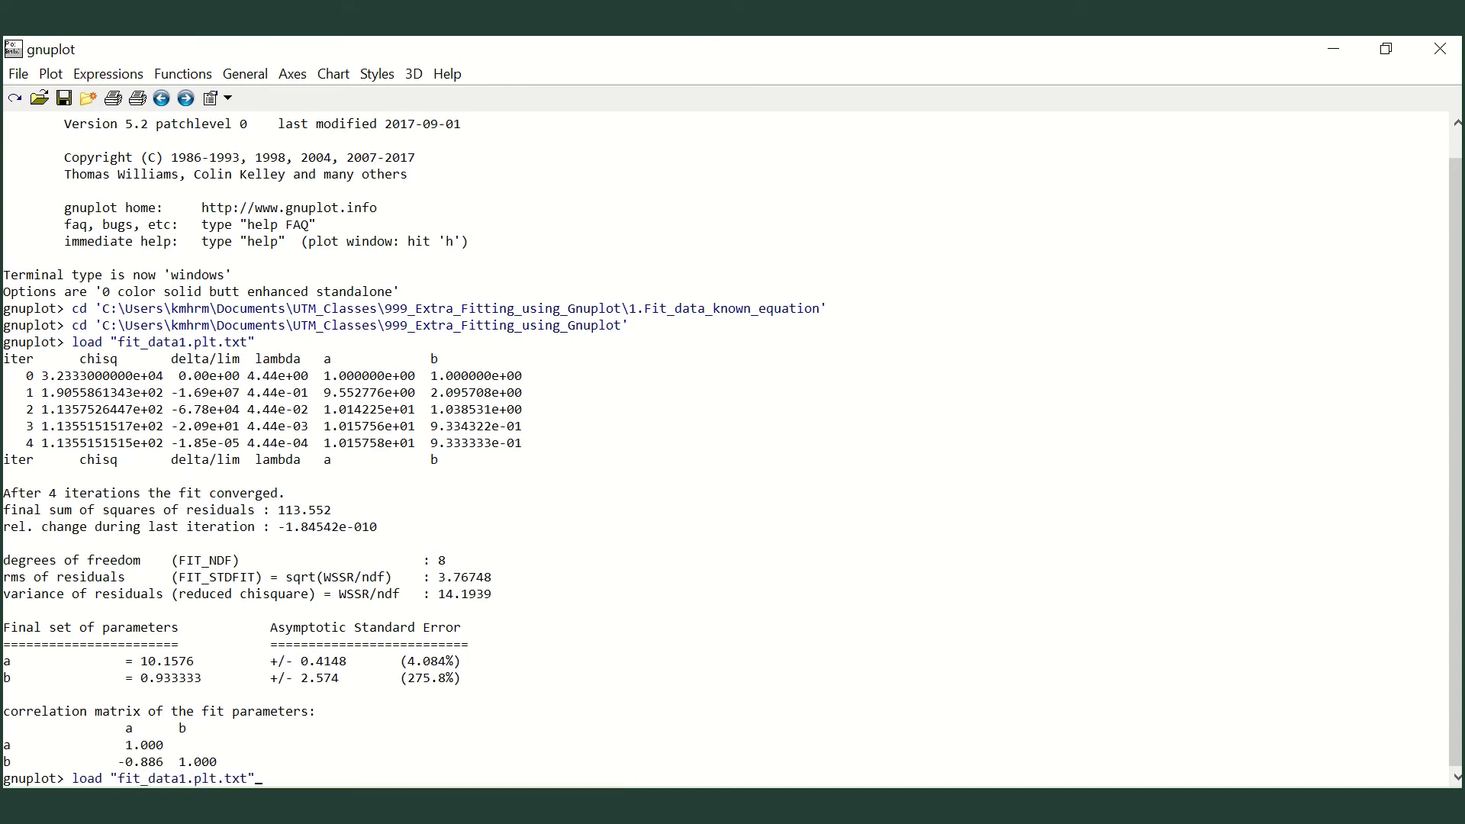
Rerun the script to get a = 10.2909, and move the graph beside the console.
key("Return")
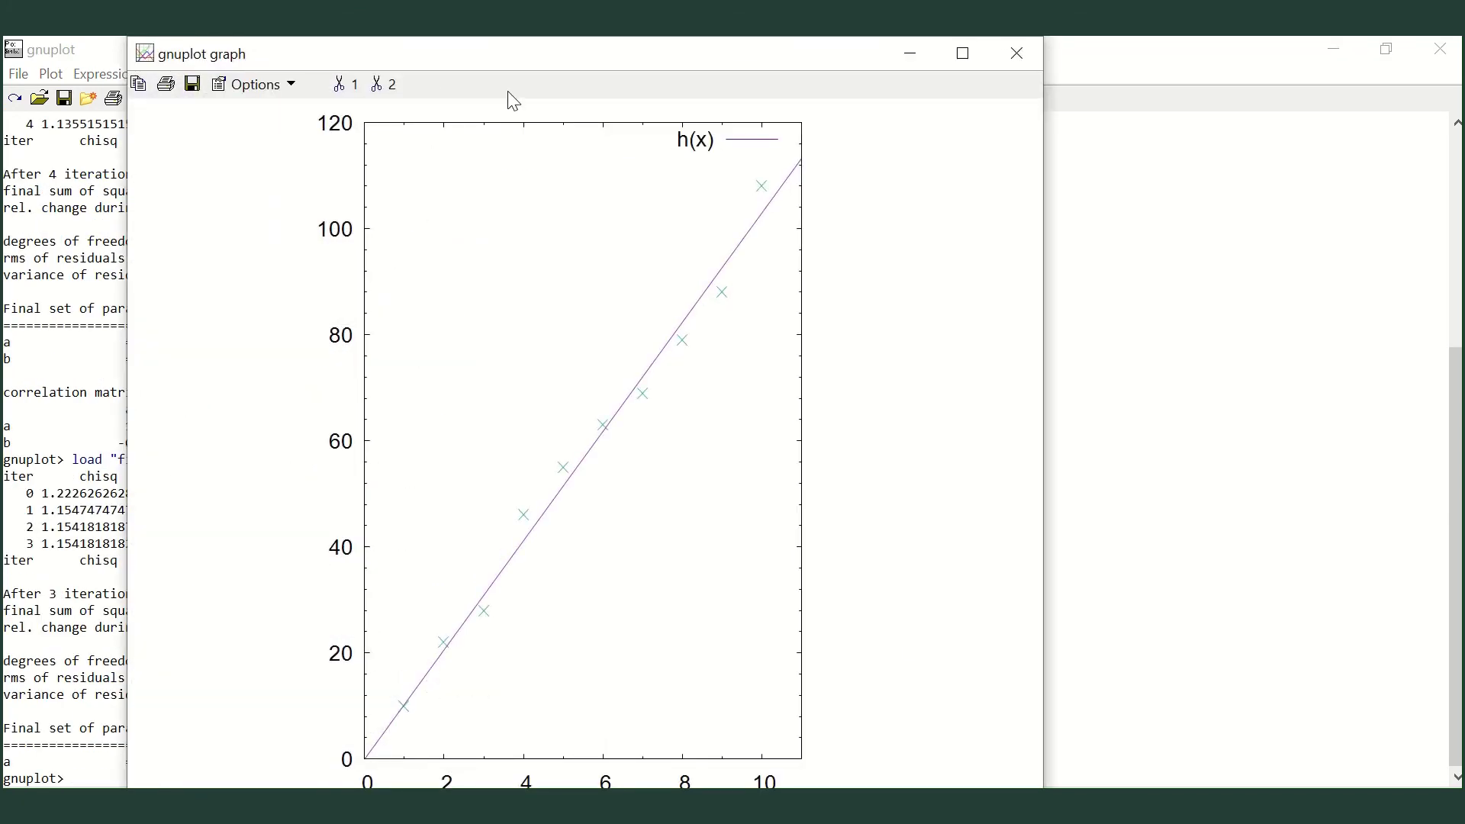
mouse_move(527, 69)
left_mouse_down()
mouse_move(947, 69)
mouse_move(939, 58)
left_mouse_up()
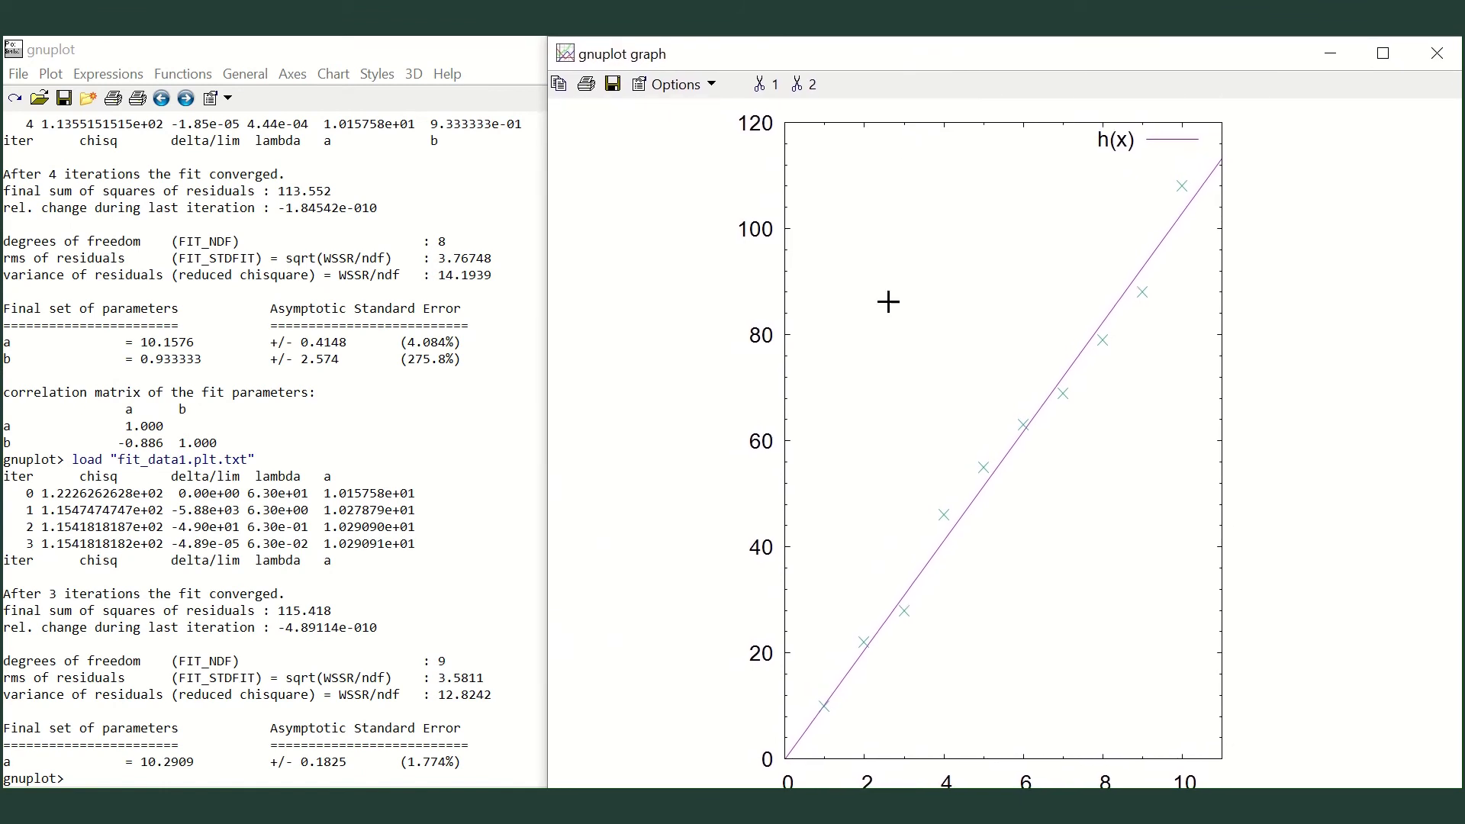